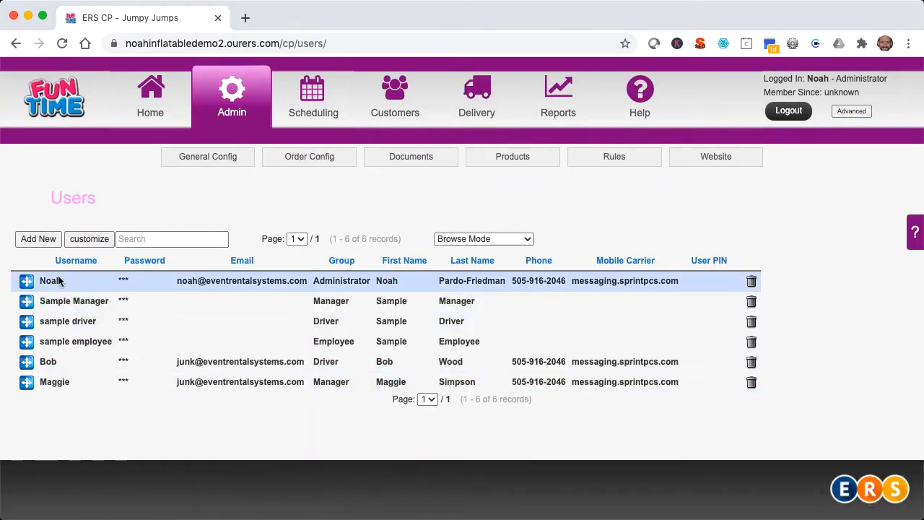
Step: Open a blank new-user form from the Users page
left_click(46, 240)
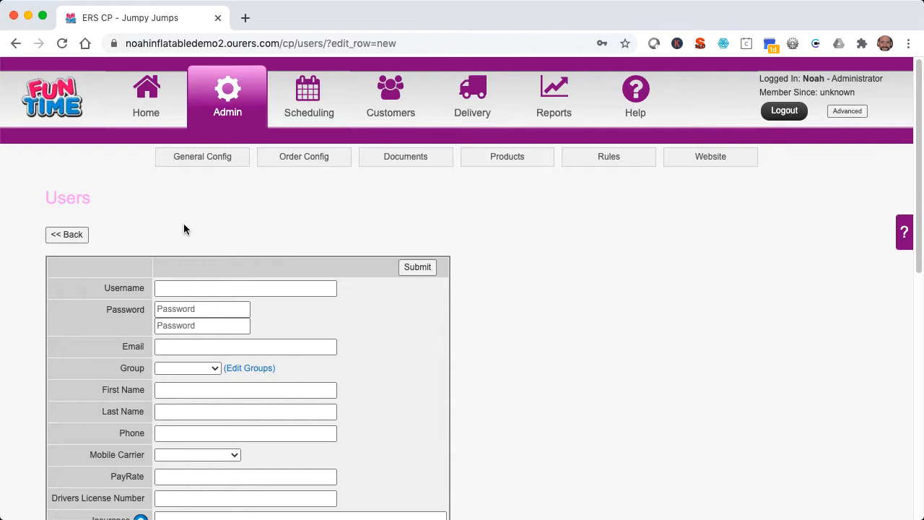
Step: Enter the new user's username and the password twice
left_click(185, 288)
type("Jerry")
key("Tab")
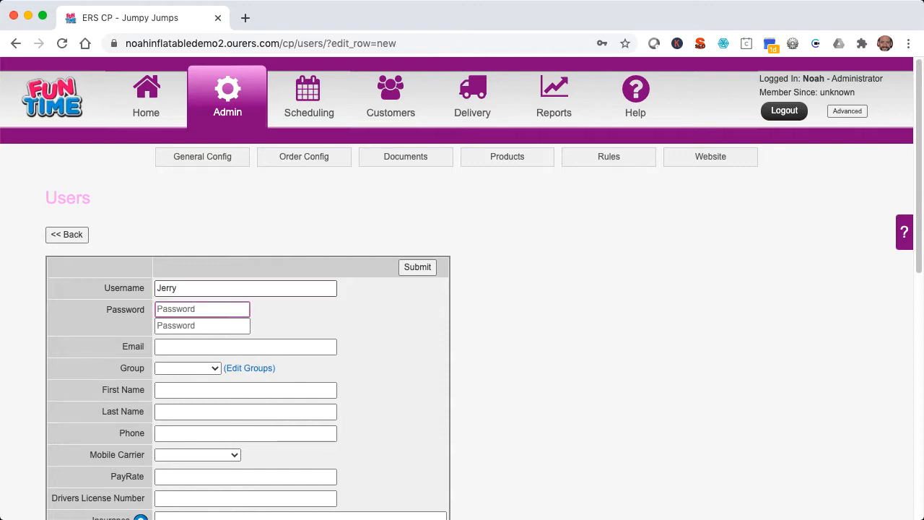
type("••••")
key("Tab")
type("••••")
key("Tab")
Step: Fill in the user's e-mail, first name, last name and phone number
type("jerry@jerry.com")
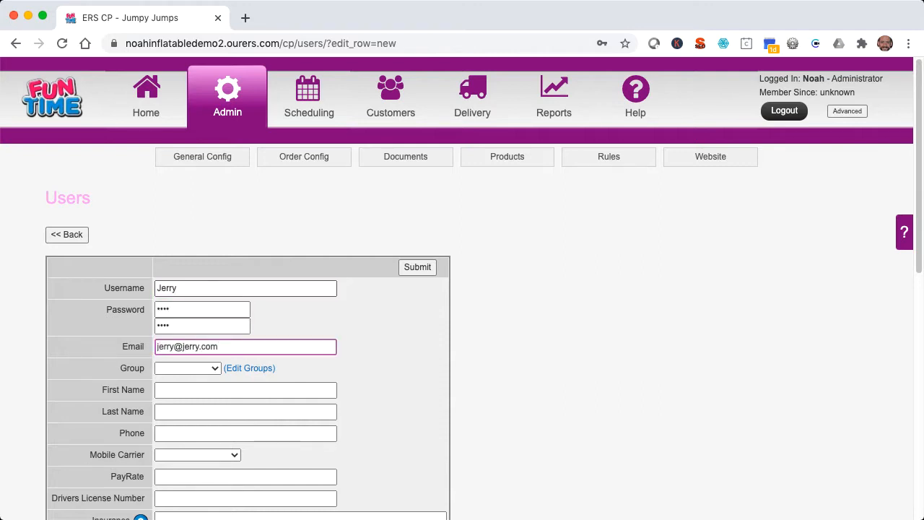
key("Tab")
key("Tab")
key("Tab")
type("555-")
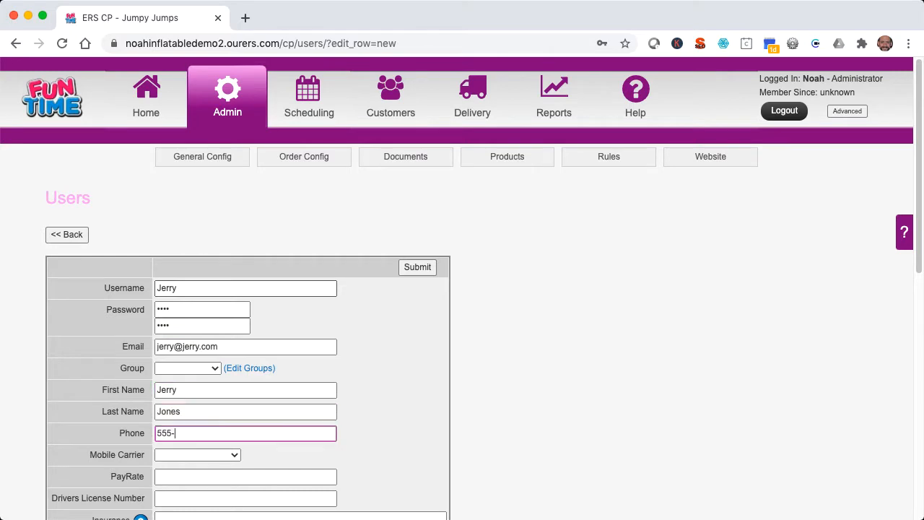
type("555-555")
type("5")
left_click(204, 369)
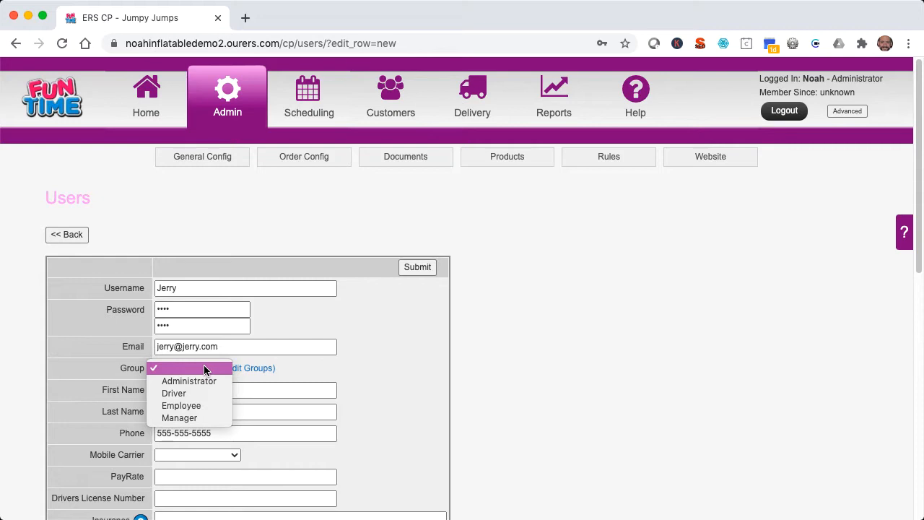
Step: Add an SEO Consultants group, level 10, disallowing Scheduling, Customers, Reports, General Config, Order Config, Rules
left_click(247, 369)
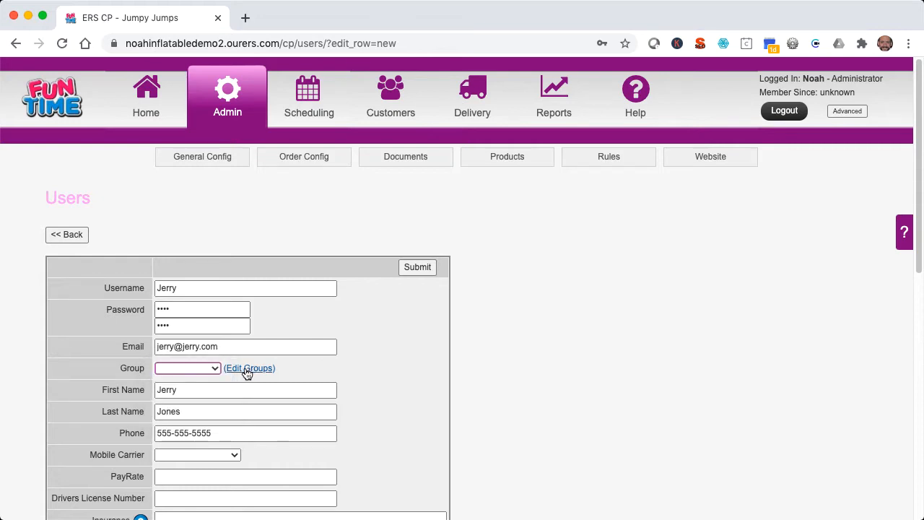
left_click(246, 368)
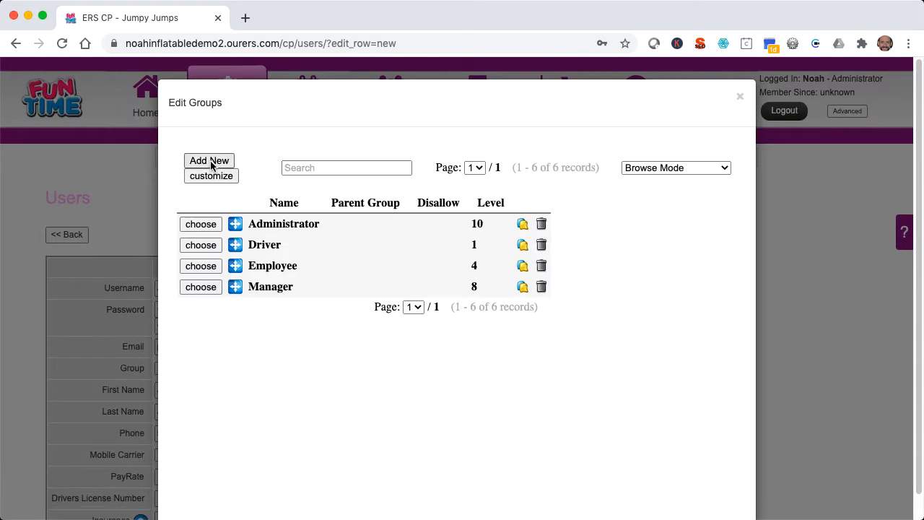
left_click(210, 161)
left_click(260, 208)
type("S")
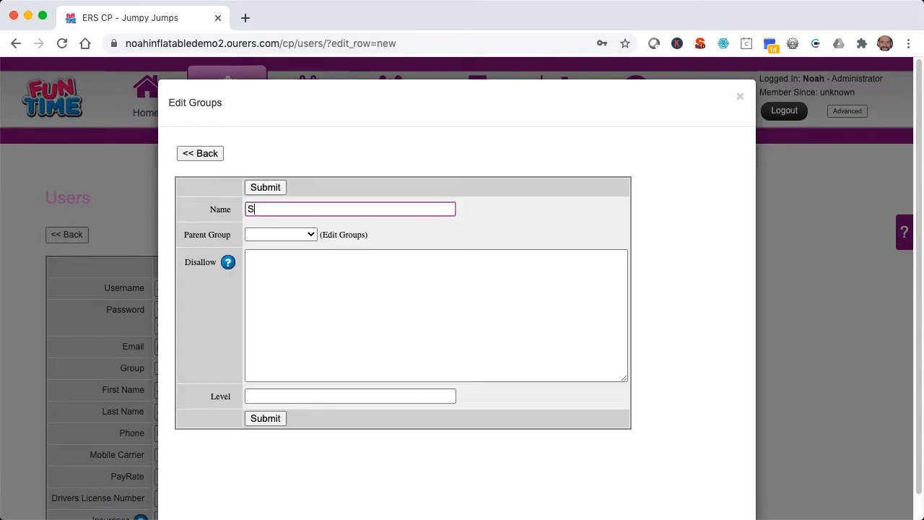
type("EO Consultants")
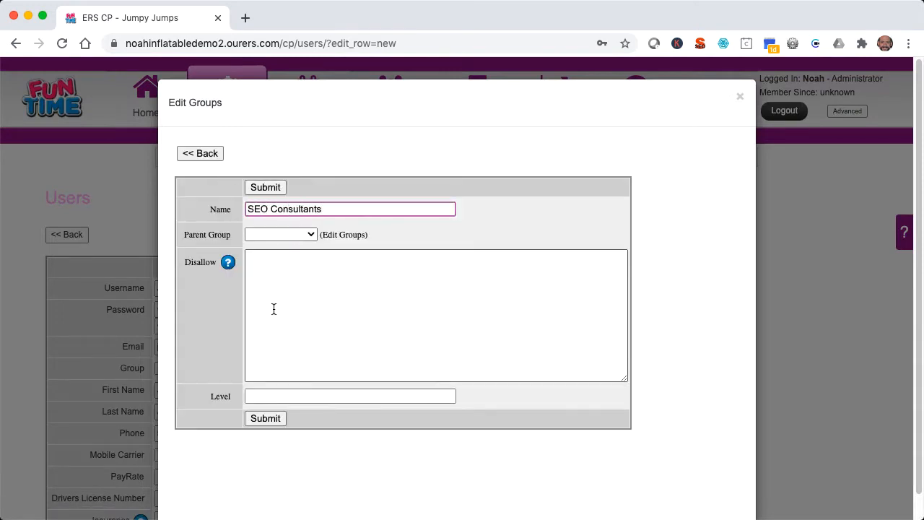
left_click(262, 398)
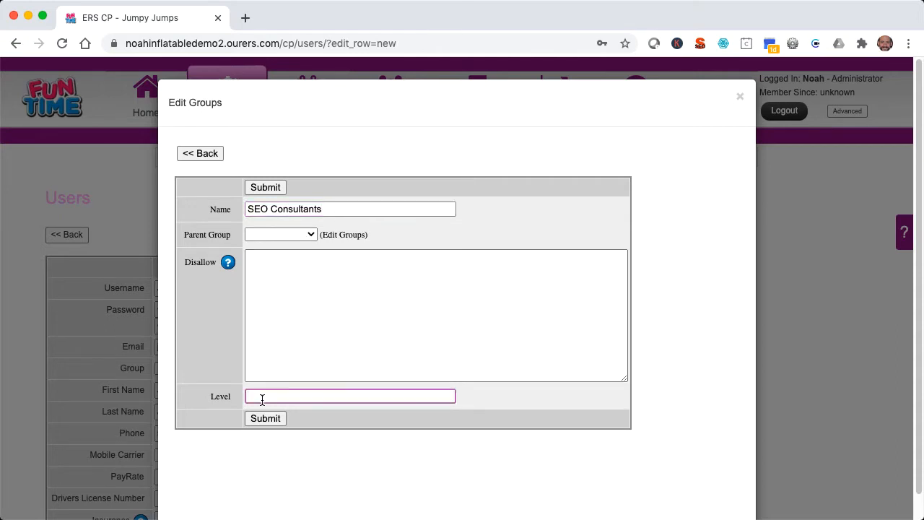
type("10")
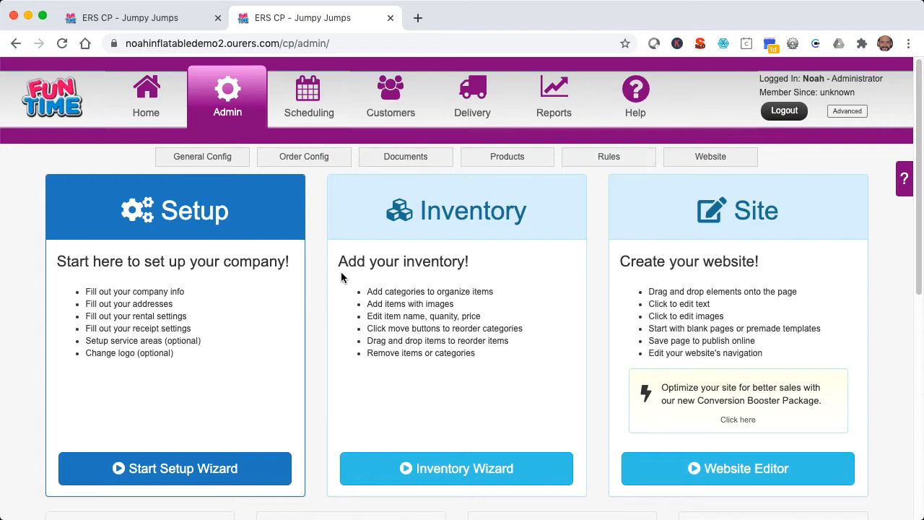
key("super+w")
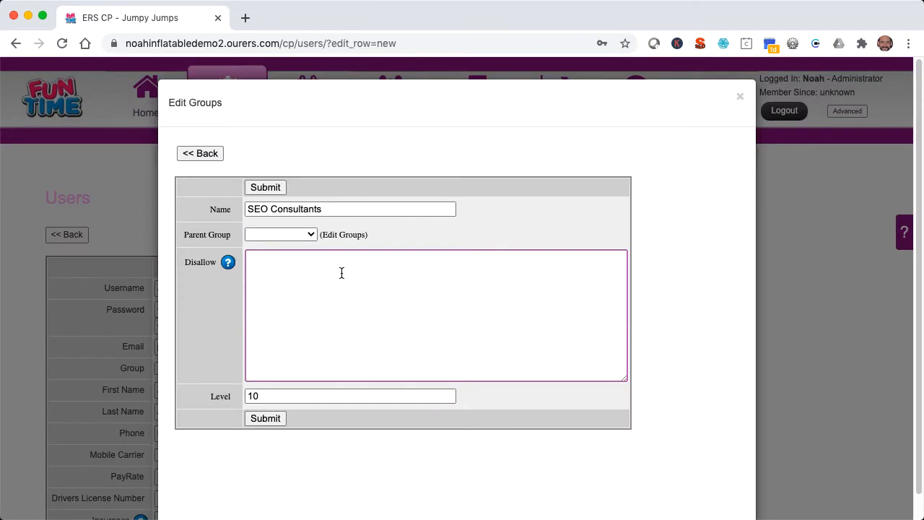
type("Scheduling, Customers, Reports, General Config, O")
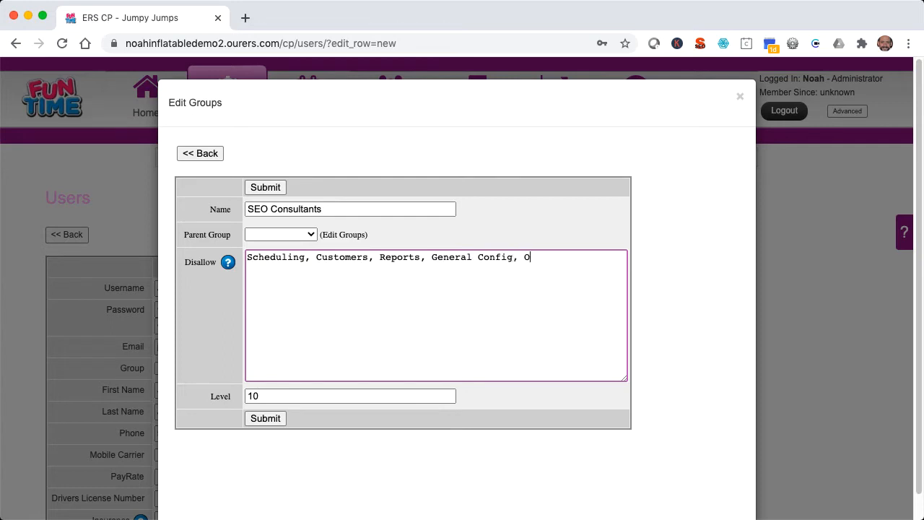
type("rder Config, Rules")
left_click(272, 419)
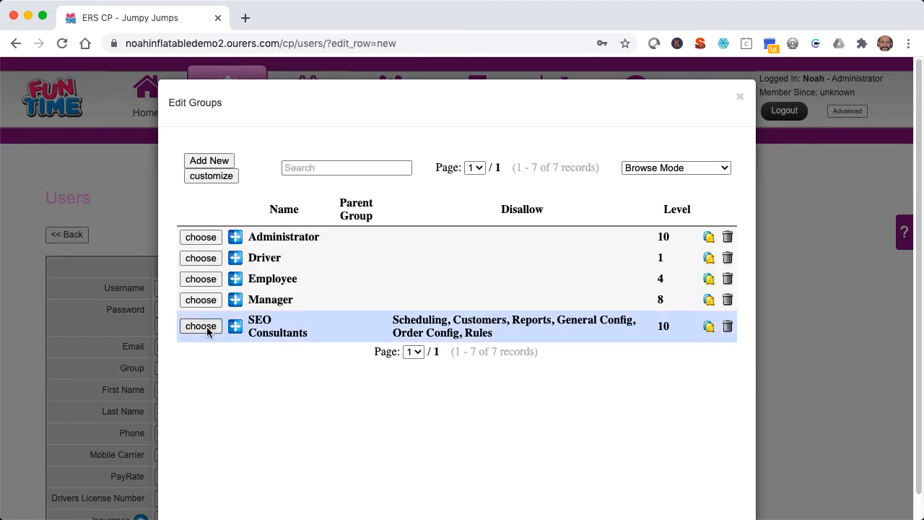
Step: Assign the user to SEO Consultants, set a 10-minute timeout, and save the user
left_click(201, 326)
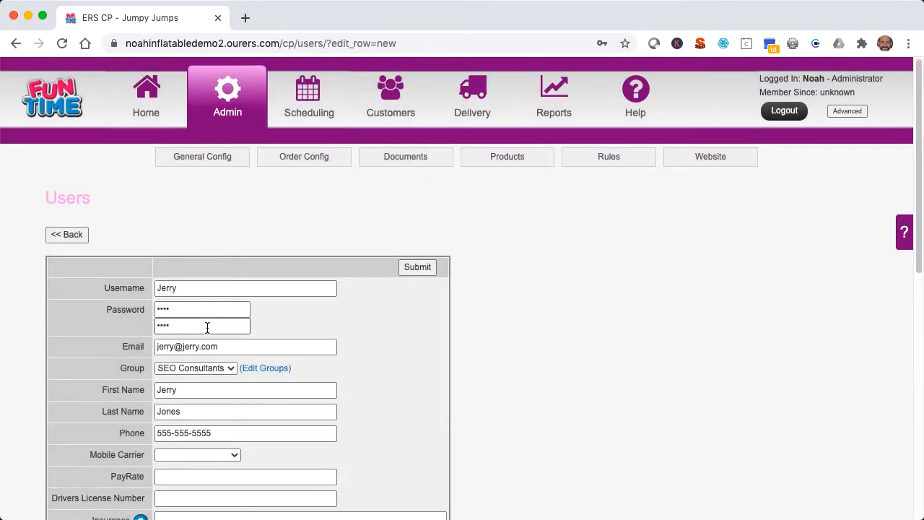
scroll(207, 327, "down", 10)
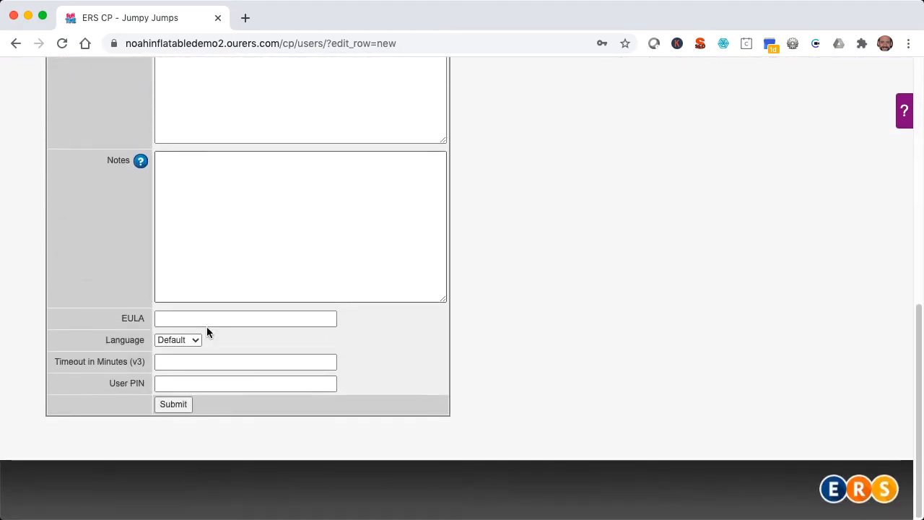
left_click(187, 356)
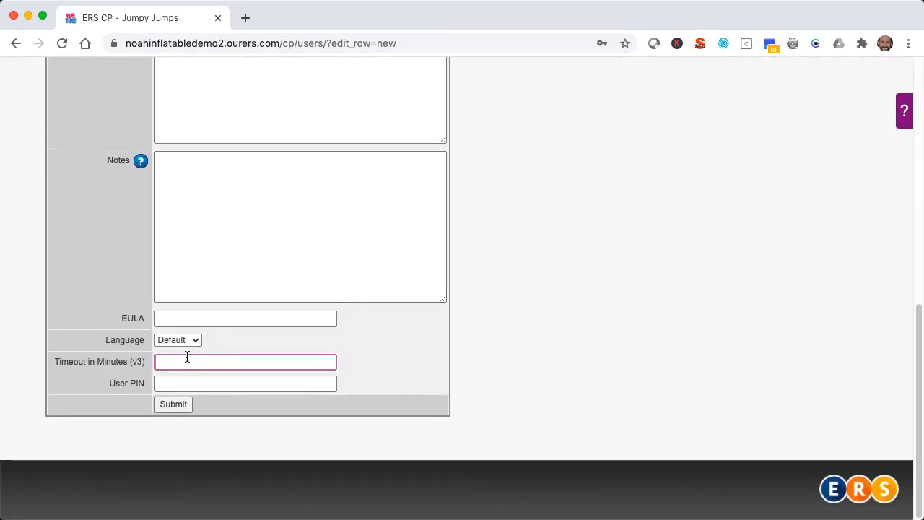
type("10")
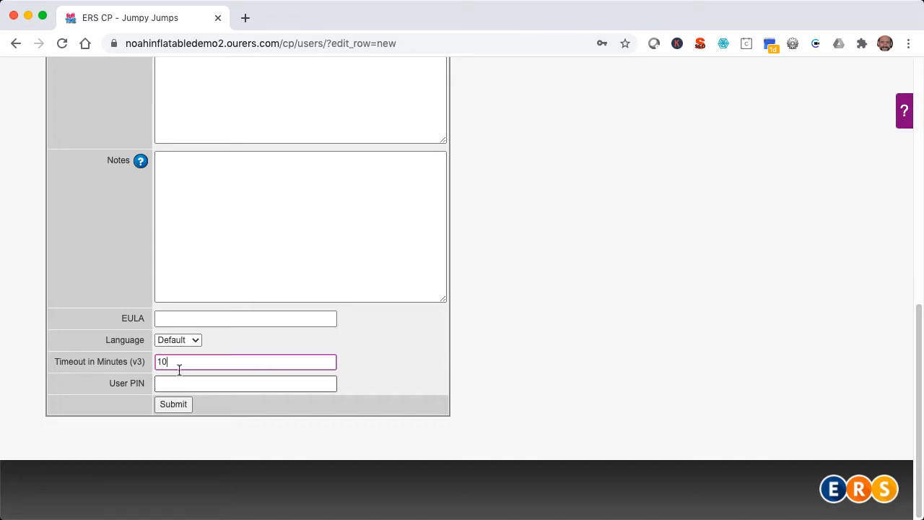
left_click(160, 407)
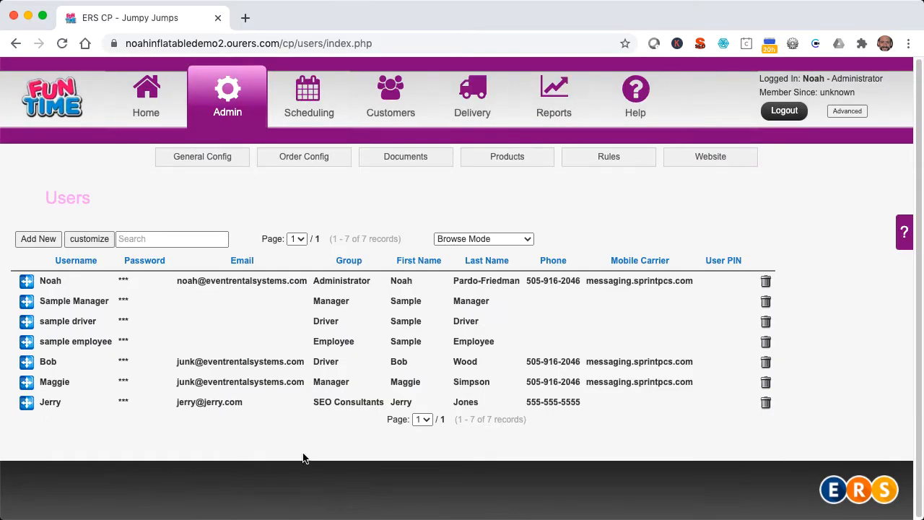
Step: Log out and sign in as the new user, accepting the license agreement
left_click(794, 115)
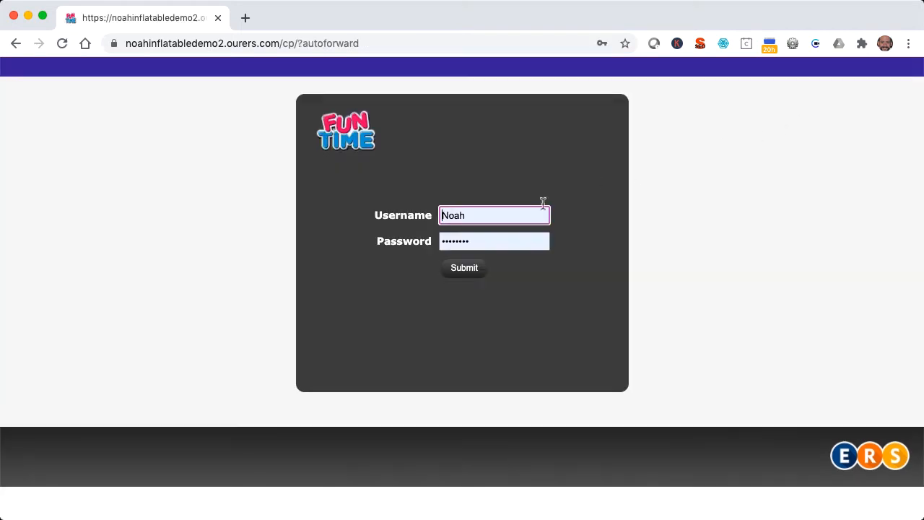
double_click(541, 214)
type("Jerry")
key("Tab")
type("•")
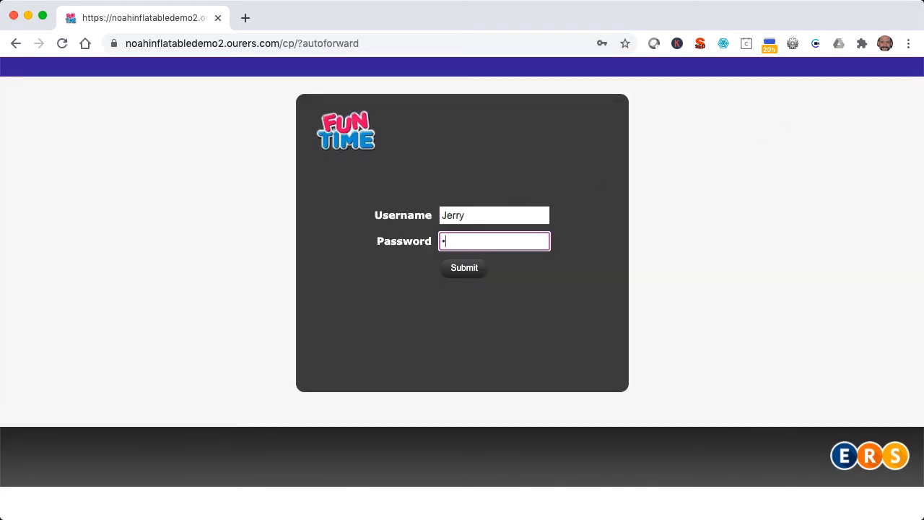
type("•••")
left_click(465, 272)
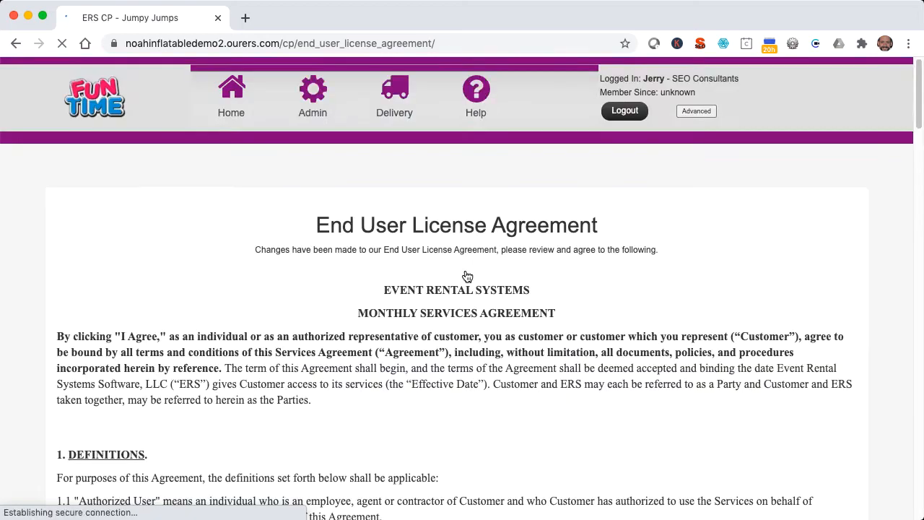
scroll(466, 288, "down", 20)
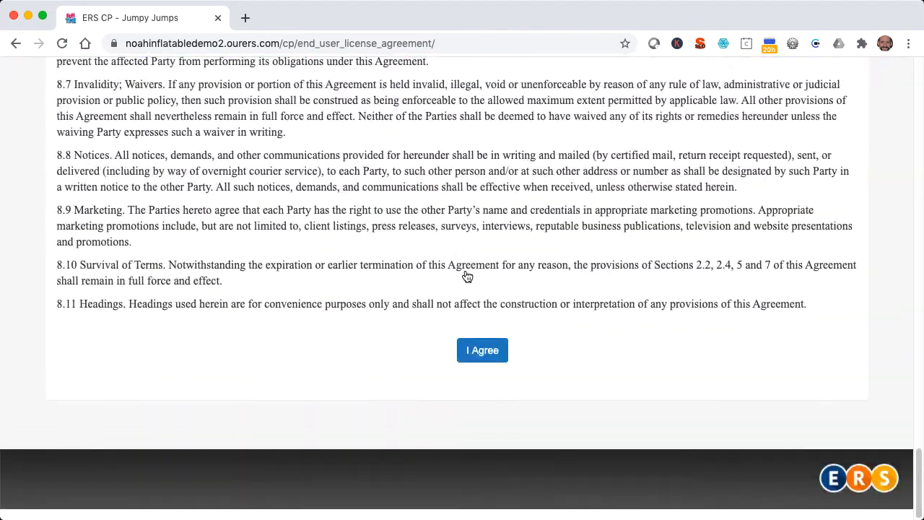
left_click(481, 361)
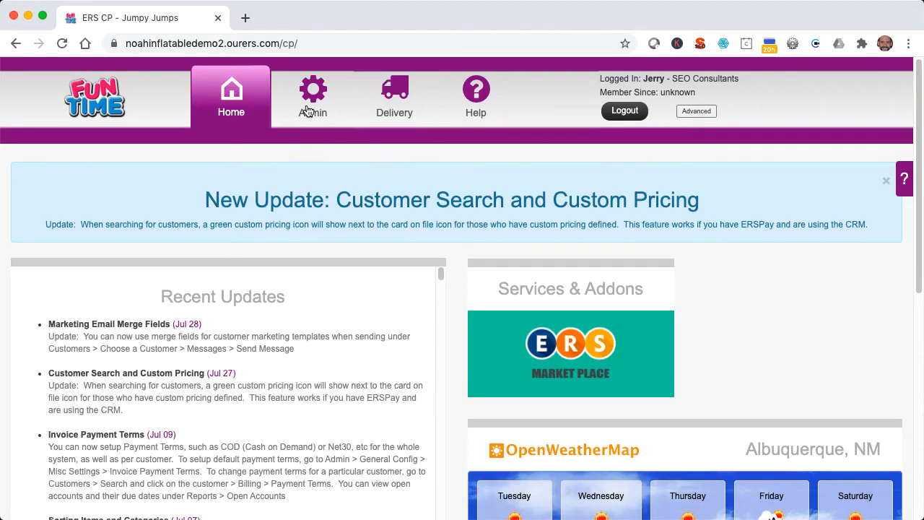
Step: Sign back in as administrator and return to Admin > General Config > Users
left_click(307, 111)
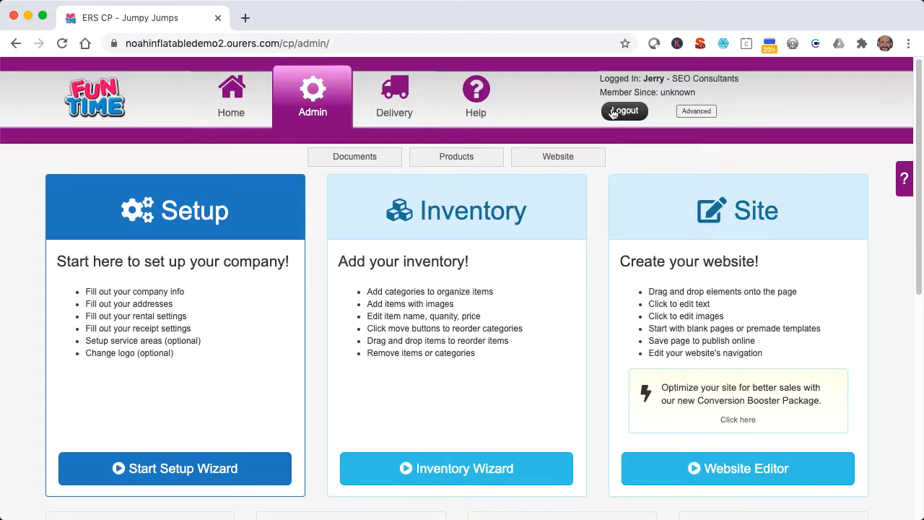
left_click(612, 112)
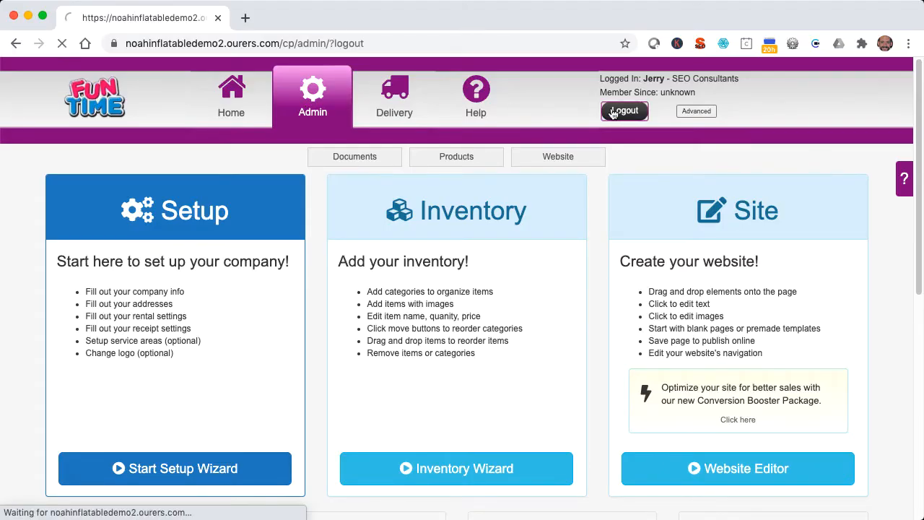
left_click(475, 270)
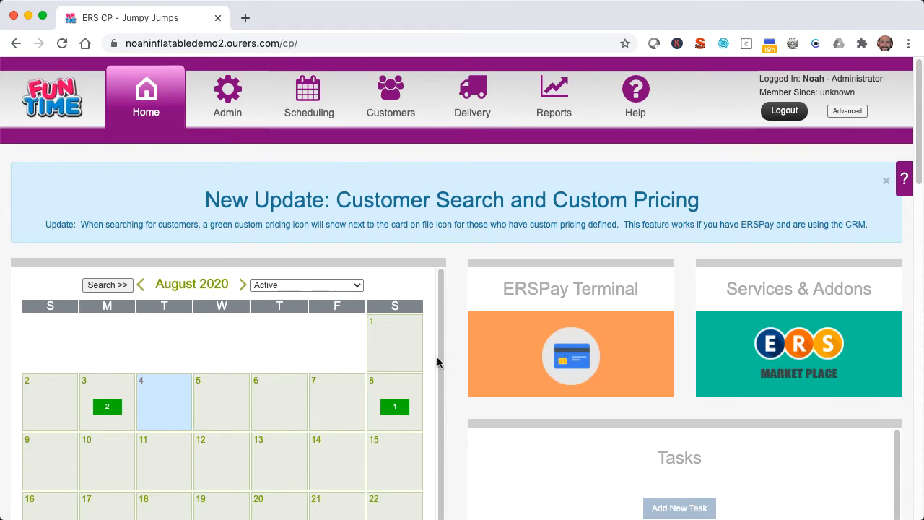
left_click(231, 87)
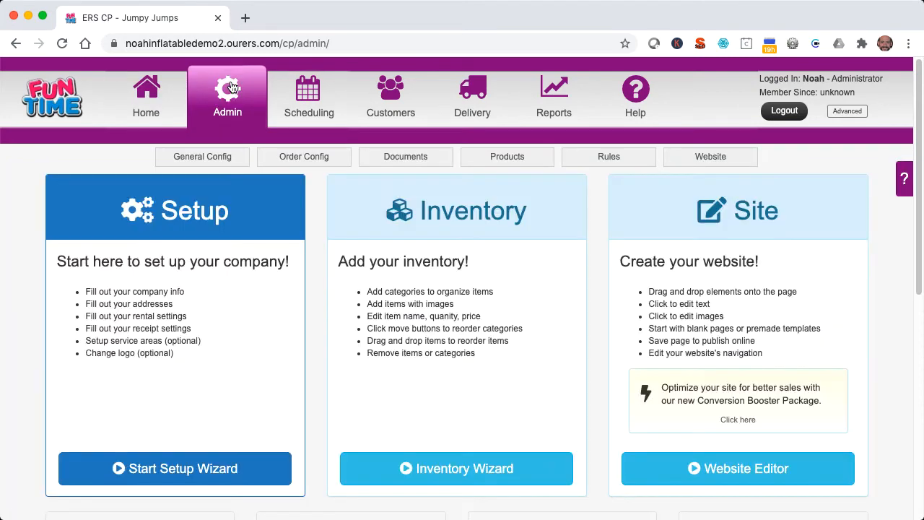
left_click(209, 158)
left_click(193, 433)
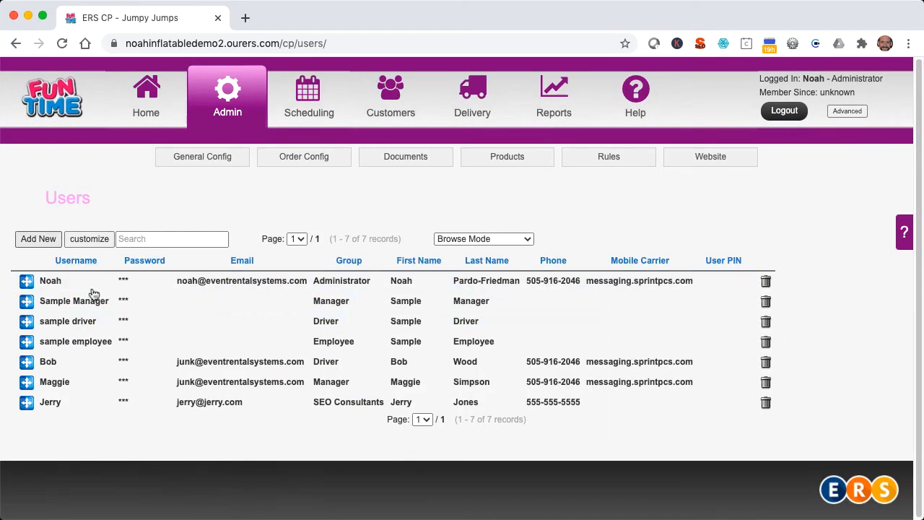
left_click(49, 240)
Step: Enter the new user's username and the password twice
left_click(198, 281)
type("Judy")
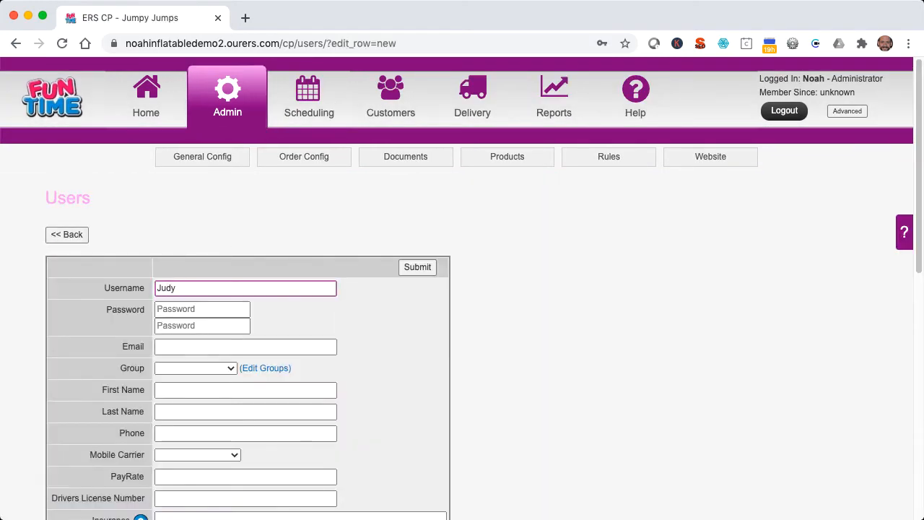
key("Tab")
type("••••")
key("Tab")
type("••••")
Step: Fill in the e-mail, first and last name and phone, choosing Verizon as mobile carrier
key("Tab")
type("judy@judy.com")
key("Tab")
key("Tab")
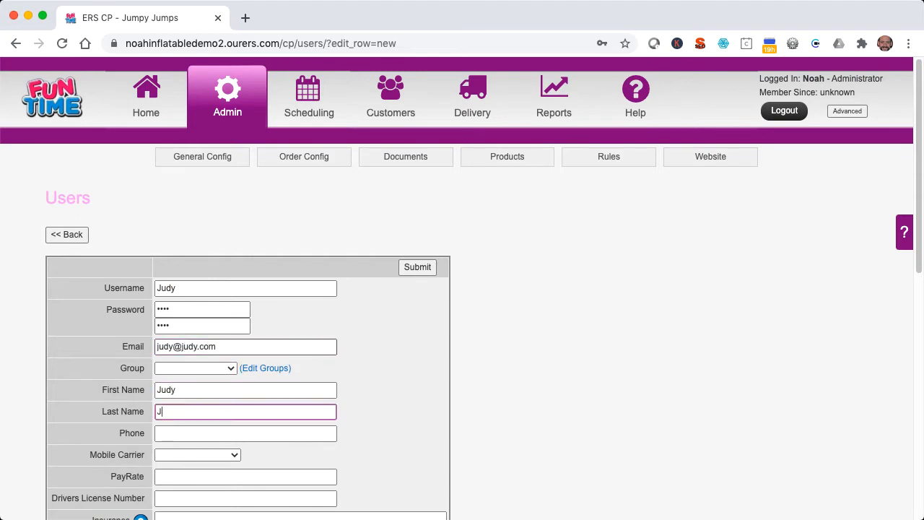
key("Tab")
type("555-555-5555")
key("Tab")
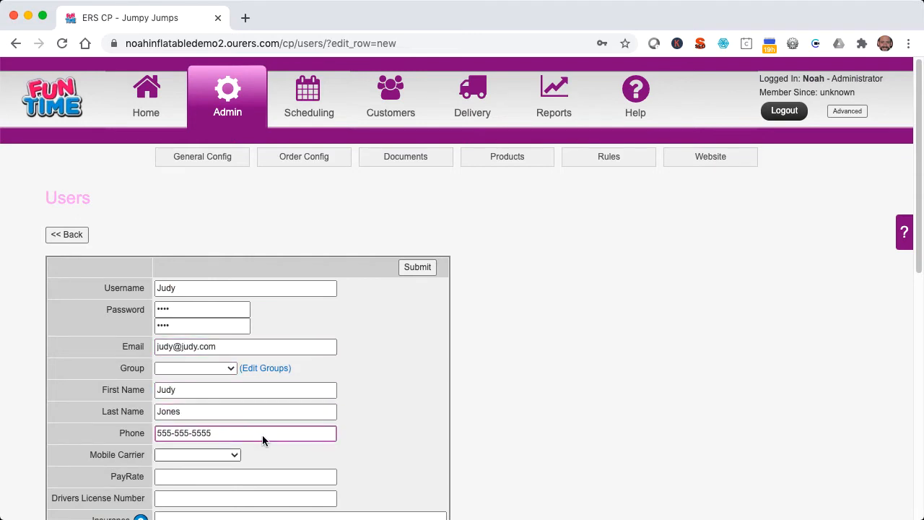
key("space")
key("Down")
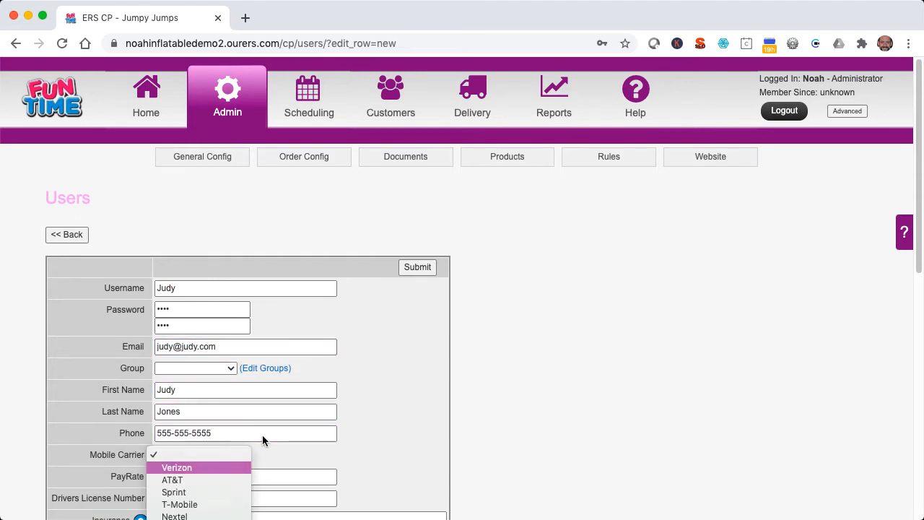
key("Return")
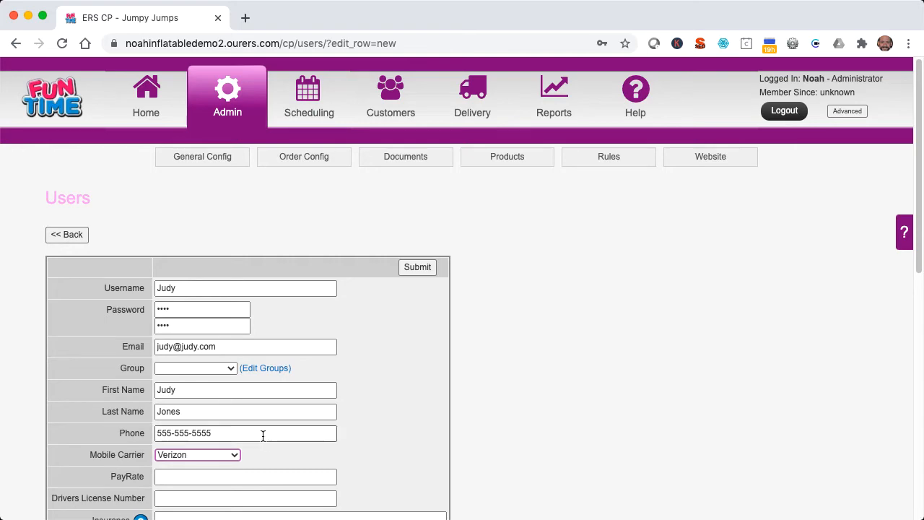
Step: Start a new Warehouse Managers group with Manager as its parent group
left_click(259, 373)
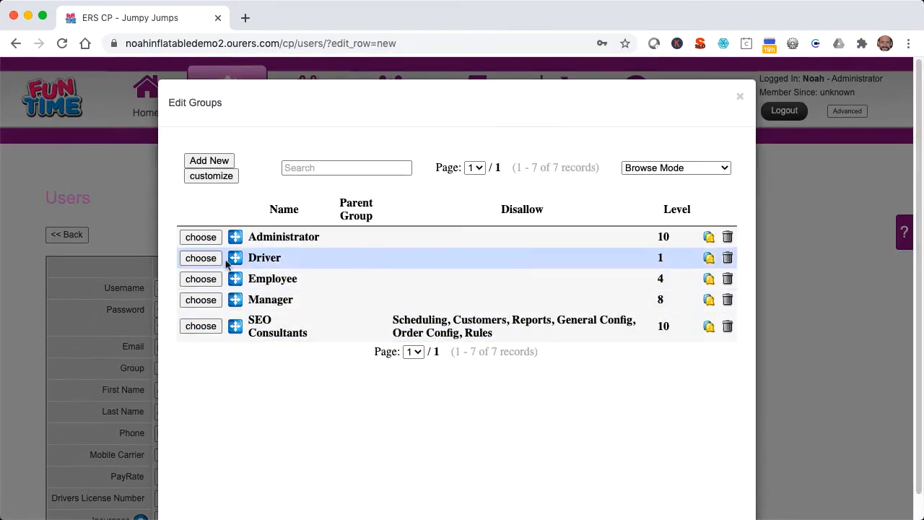
left_click(204, 161)
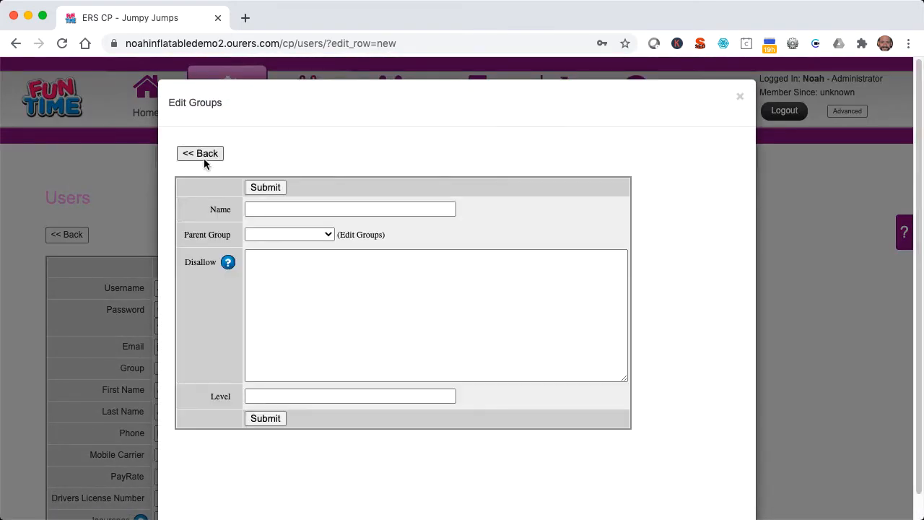
type("Warehouse Managers")
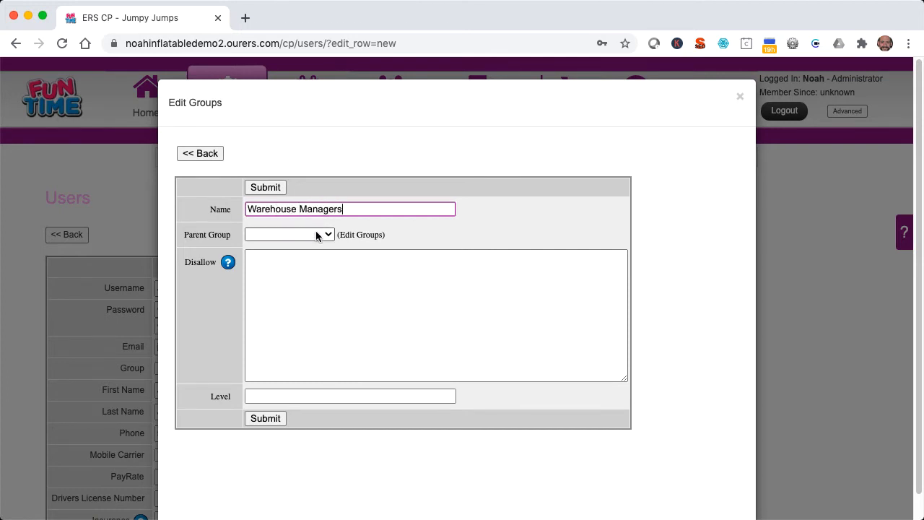
left_click(316, 234)
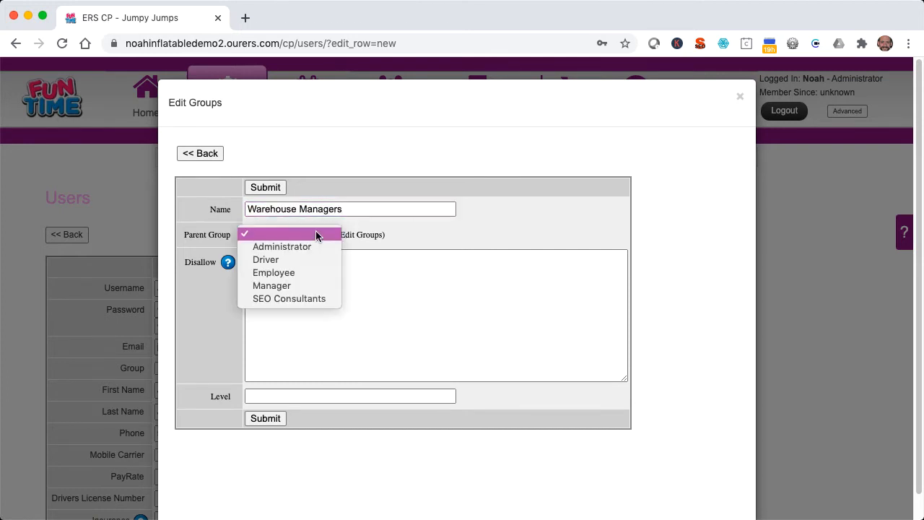
left_click(305, 285)
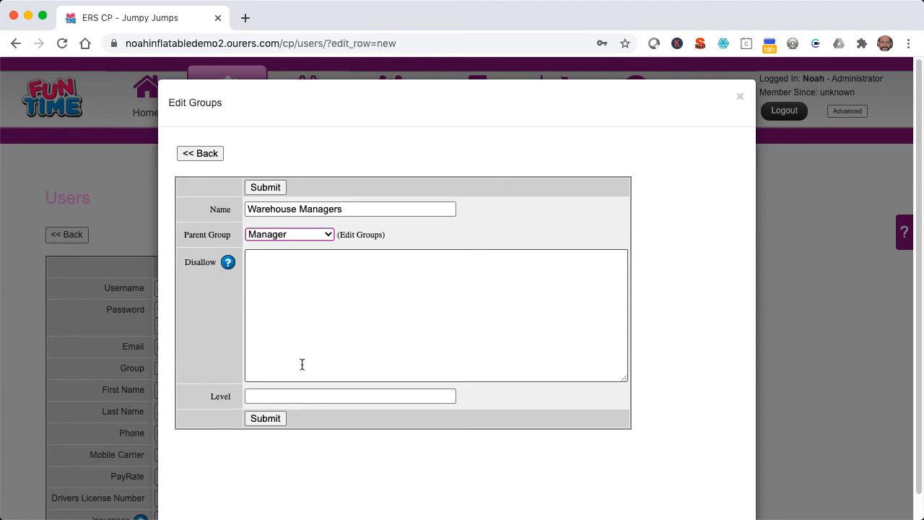
left_click(301, 396)
Step: Enter 8 as the Warehouse Managers group's level
type("8")
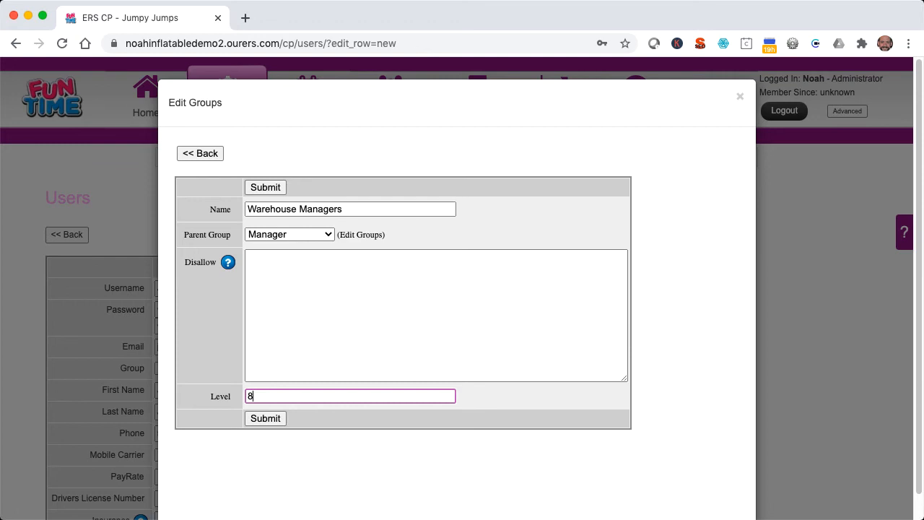
Step: Disallow Reports, save the Warehouse Managers group, and assign it to the new user
left_click(271, 279)
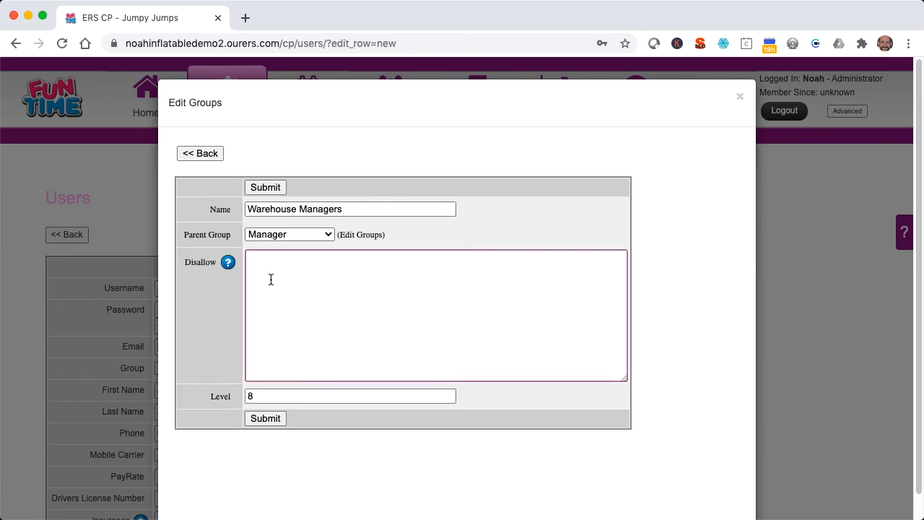
type("Reports")
left_click(267, 418)
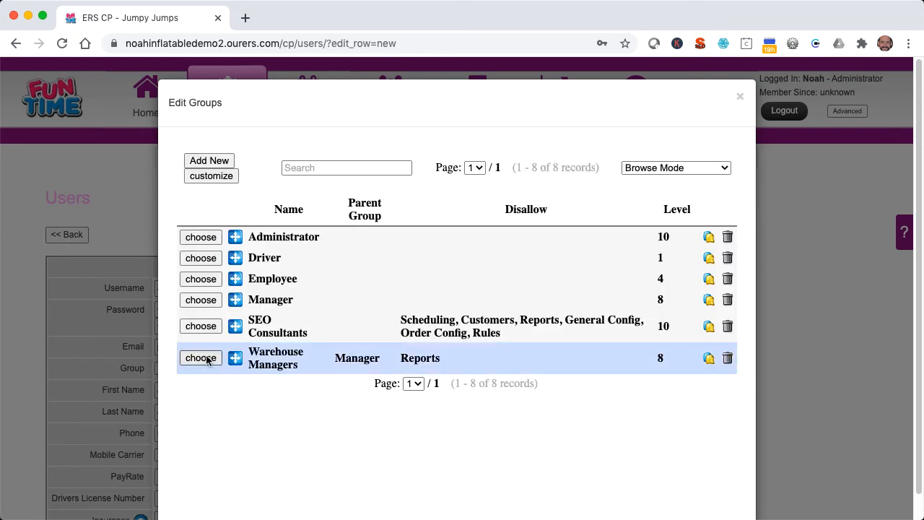
left_click(200, 358)
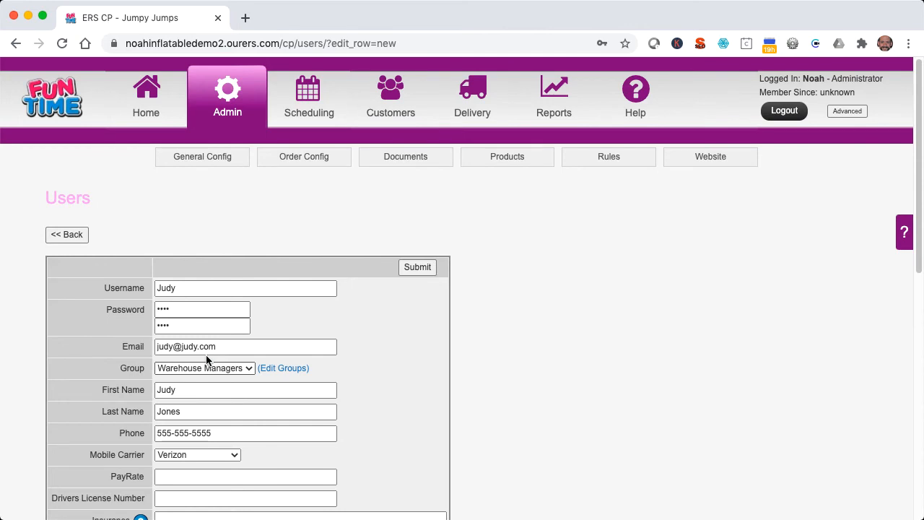
Step: Enter 10 in the user's Timeout in Minutes field
scroll(207, 358, "down", 8)
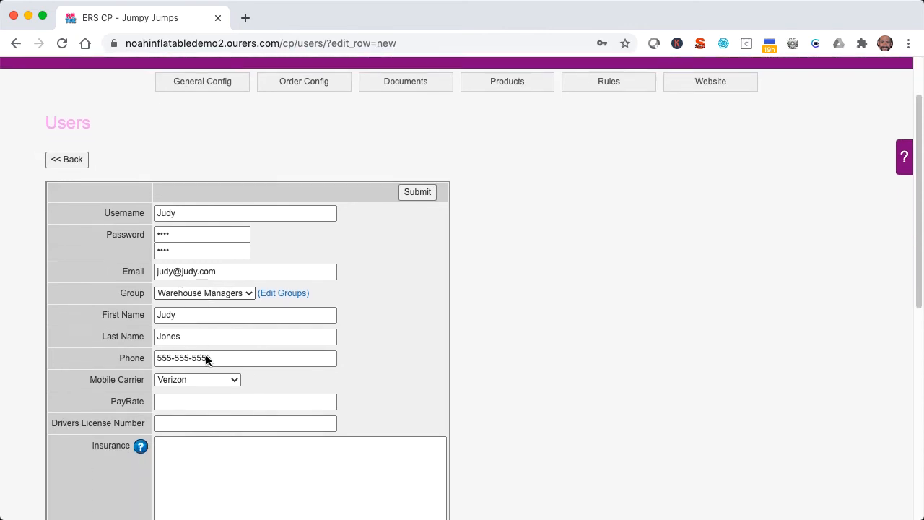
scroll(207, 355, "down", 4)
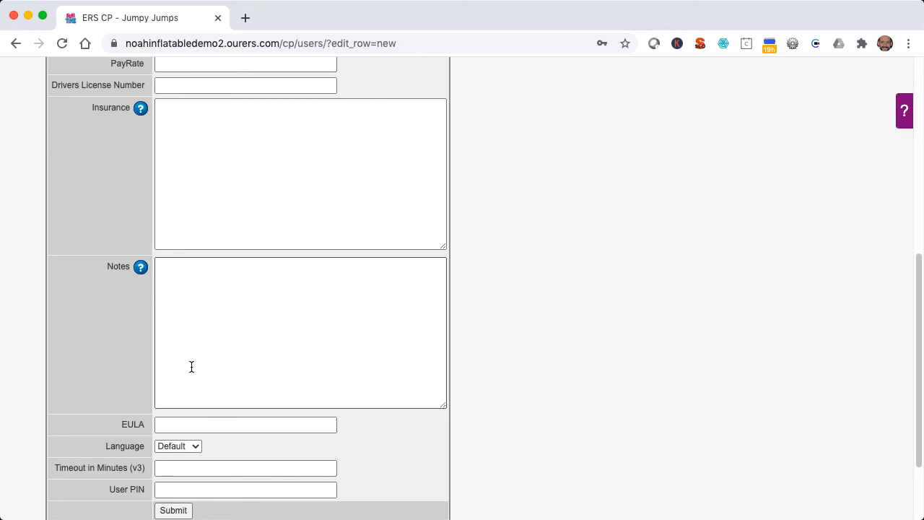
left_click(167, 469)
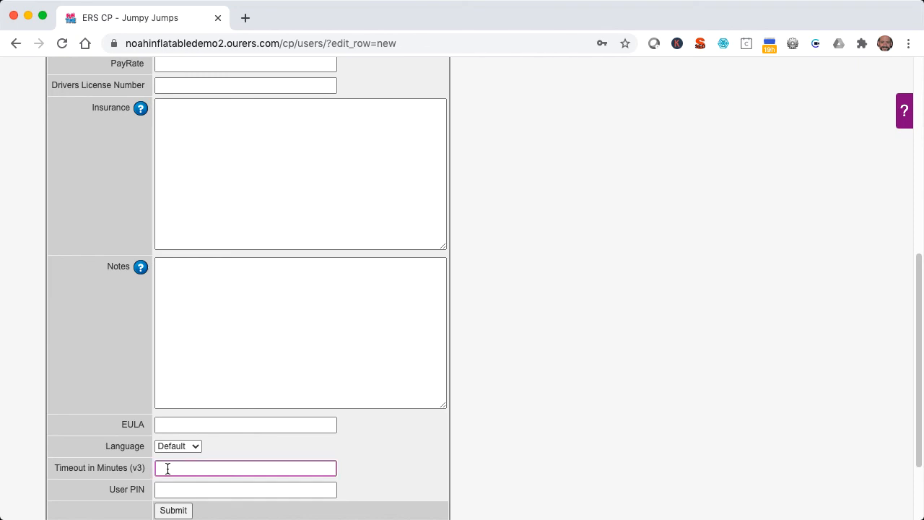
type("10")
Step: Save the new Warehouse Managers user, then bring up the 'Control Panel Help: Users' help item
left_click(171, 511)
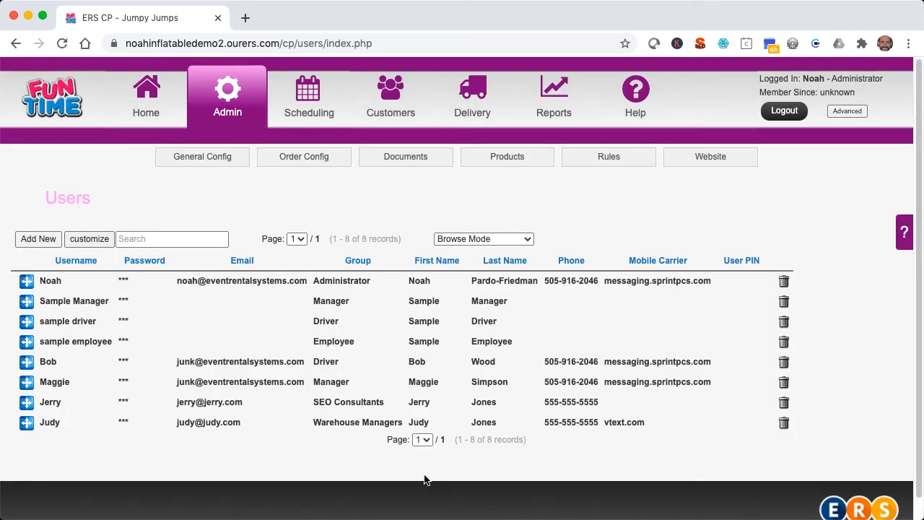
left_click(637, 105)
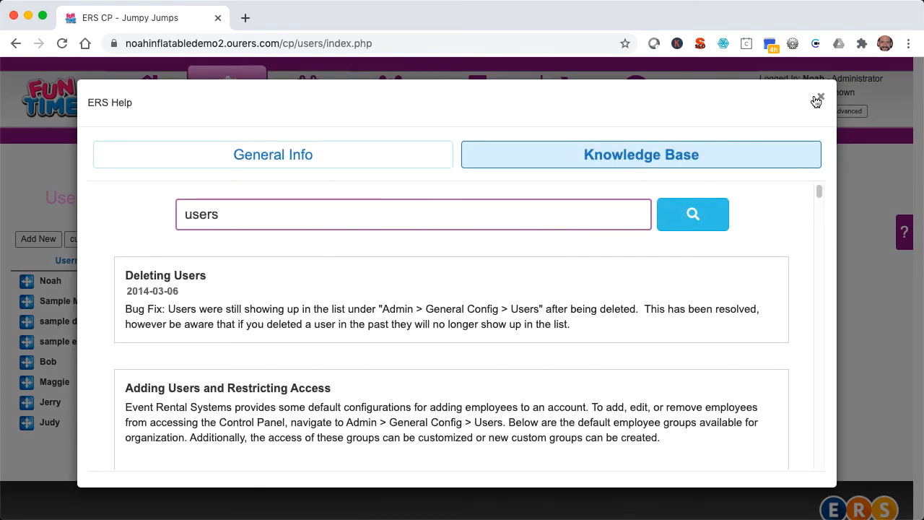
left_click(816, 101)
left_click(905, 234)
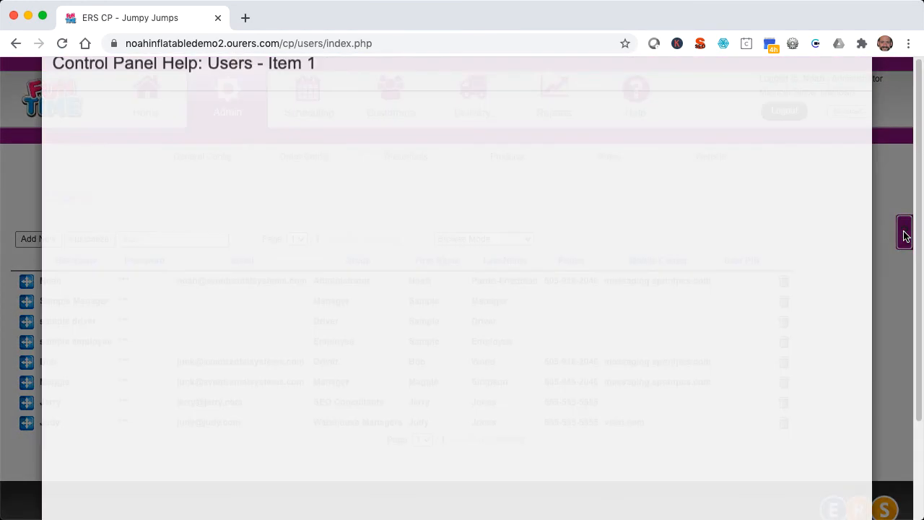